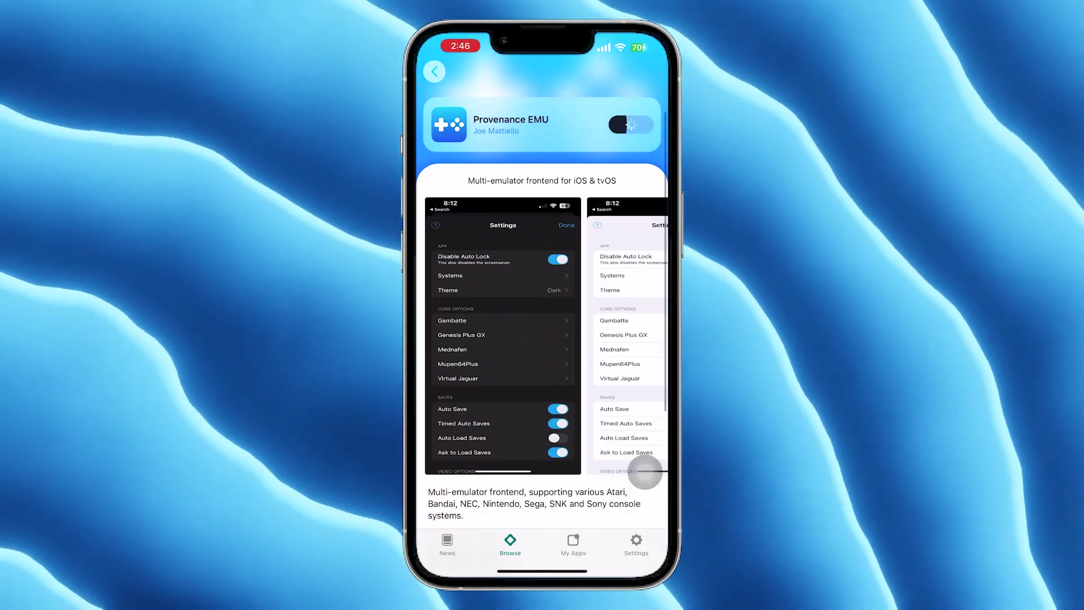
Step: Go back to the Browse list and reopen the Provenance EMU page while it installs
{"action": "scroll", "coordinate": [542, 282], "scroll_direction": "down", "scroll_amount": 3}
{"action": "scroll", "coordinate": [542, 311], "scroll_direction": "up", "scroll_amount": 5}
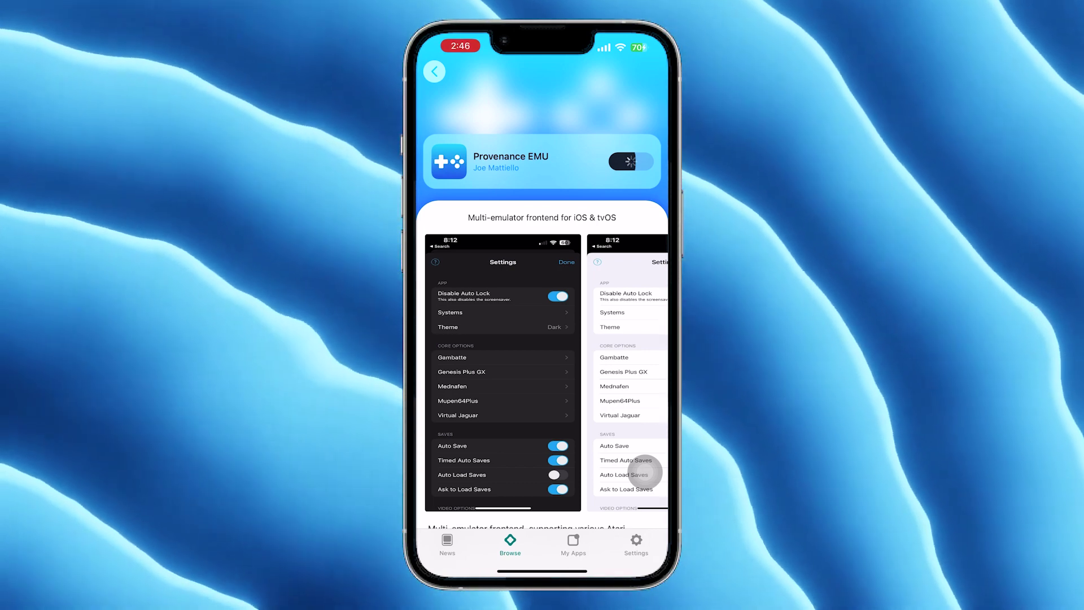
{"action": "left_click", "coordinate": [434, 72]}
{"action": "left_click", "coordinate": [644, 471]}
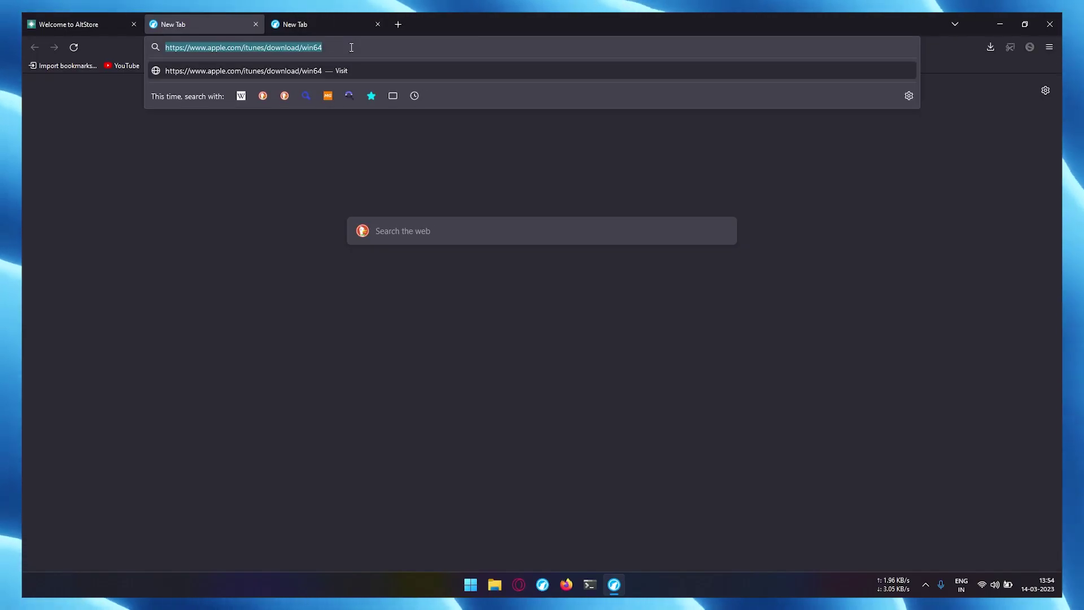
Step: Download the iCloud installer to Downloads and run it through to completion
{"action": "key", "text": "Return"}
{"action": "left_click", "coordinate": [448, 286]}
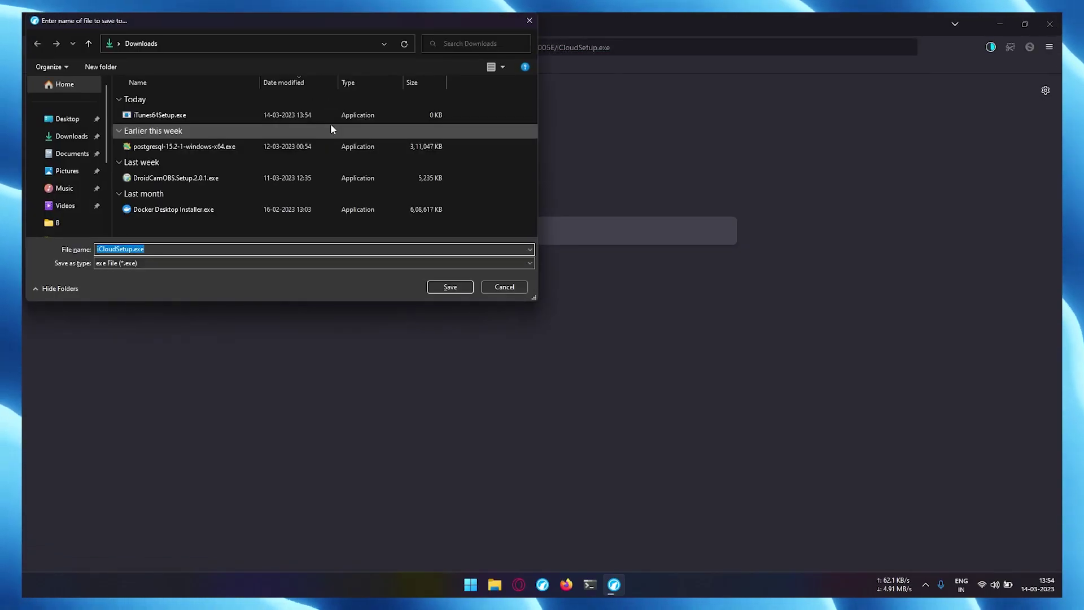
{"action": "key", "text": "Return"}
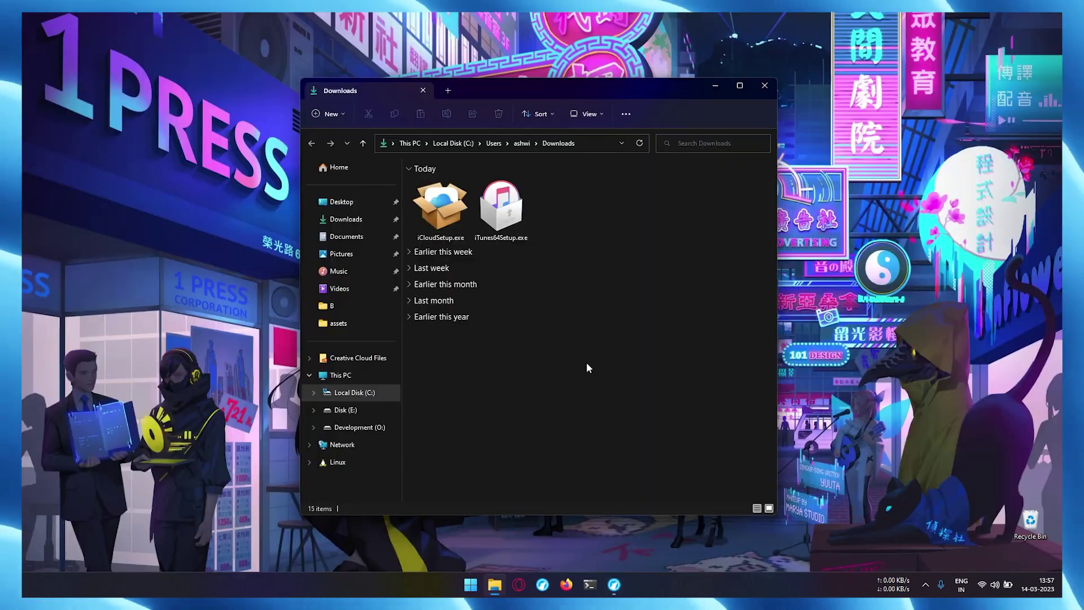
{"action": "double_click", "coordinate": [435, 195]}
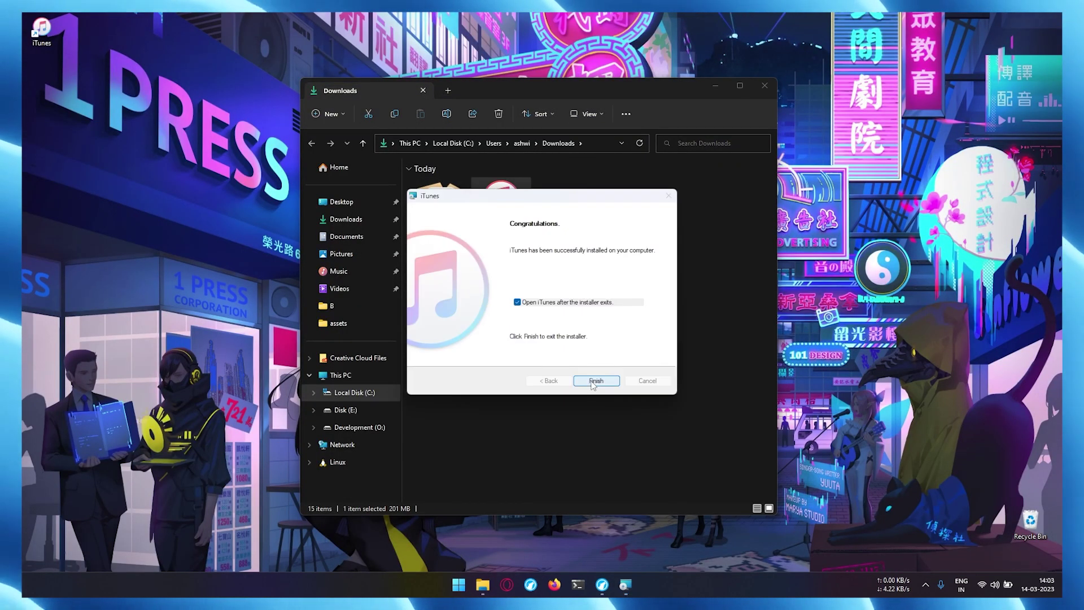
{"action": "left_click", "coordinate": [591, 382]}
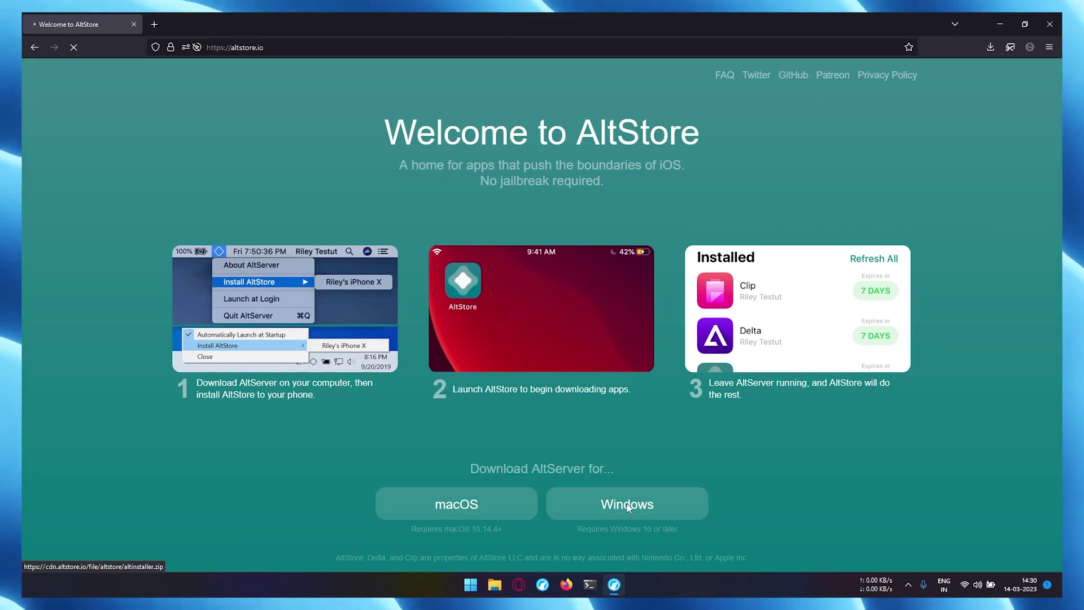
Step: Download the Windows AltServer package altinstaller.zip from altstore.io into Downloads
{"action": "left_click", "coordinate": [626, 503]}
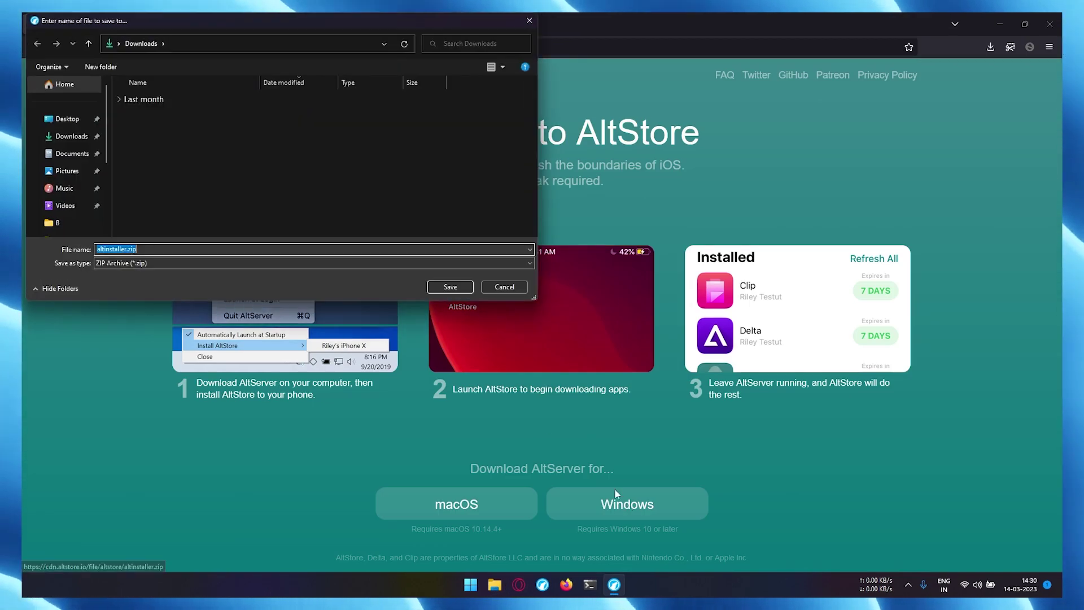
{"action": "left_click", "coordinate": [443, 287]}
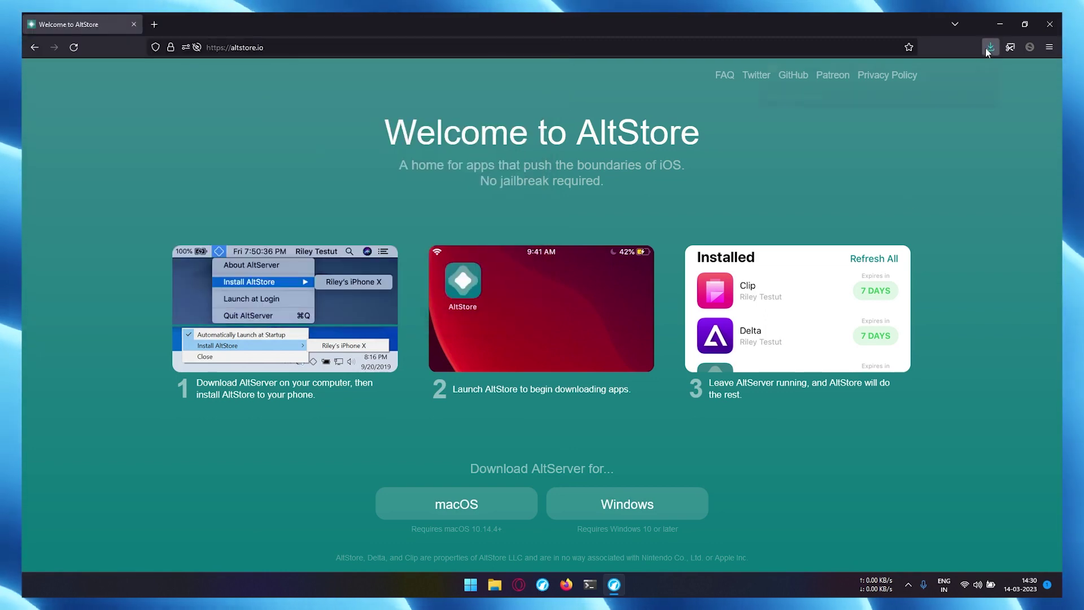
{"action": "left_click", "coordinate": [990, 47]}
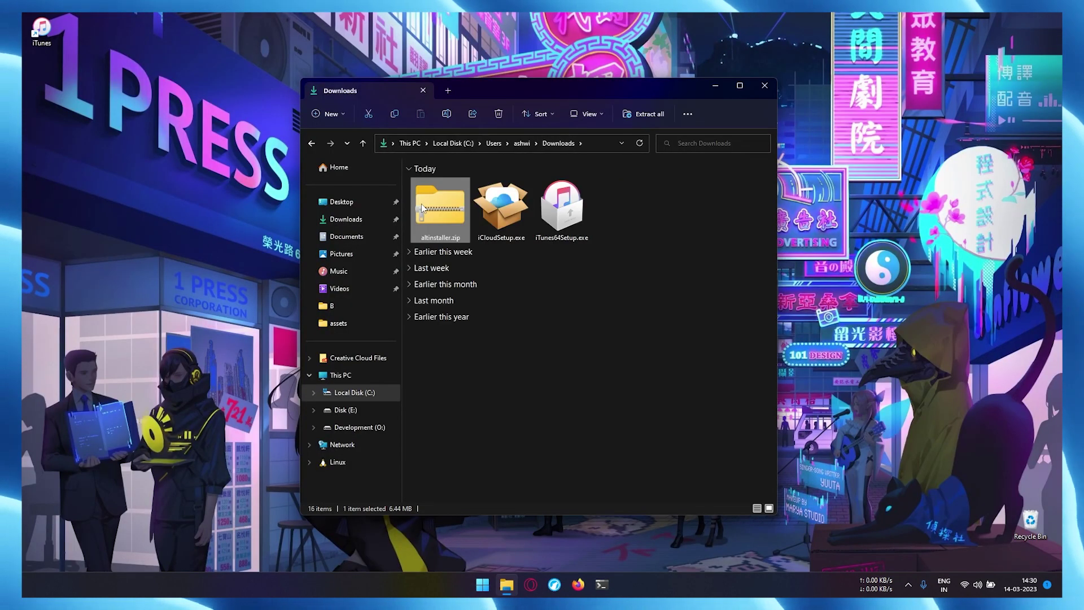
Step: Extract altinstaller.zip into its own altinstaller folder
{"action": "right_click", "coordinate": [422, 205]}
{"action": "left_click", "coordinate": [483, 310]}
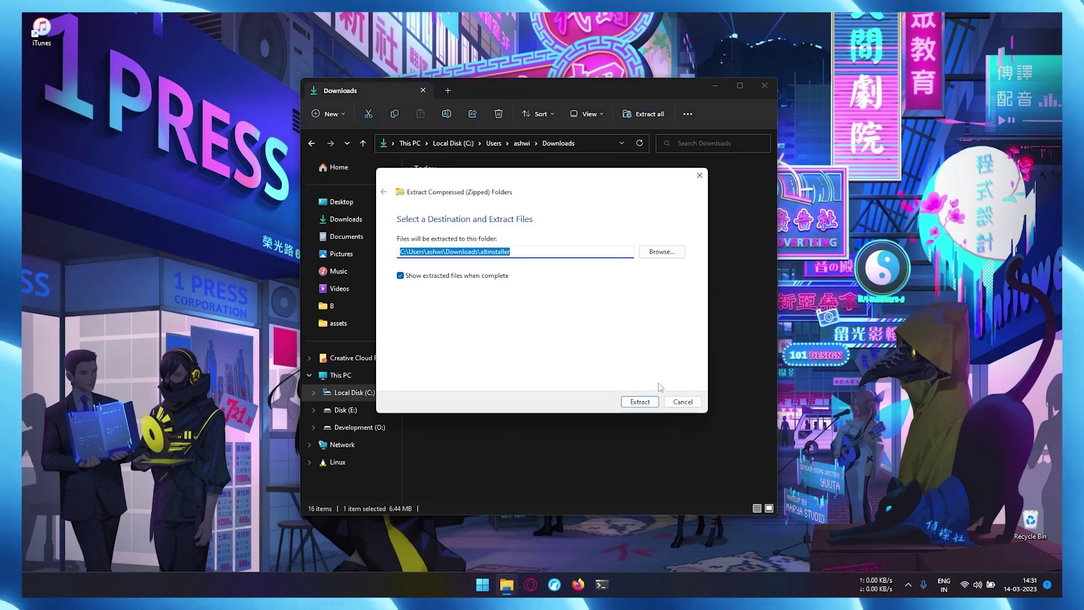
{"action": "left_click", "coordinate": [639, 402]}
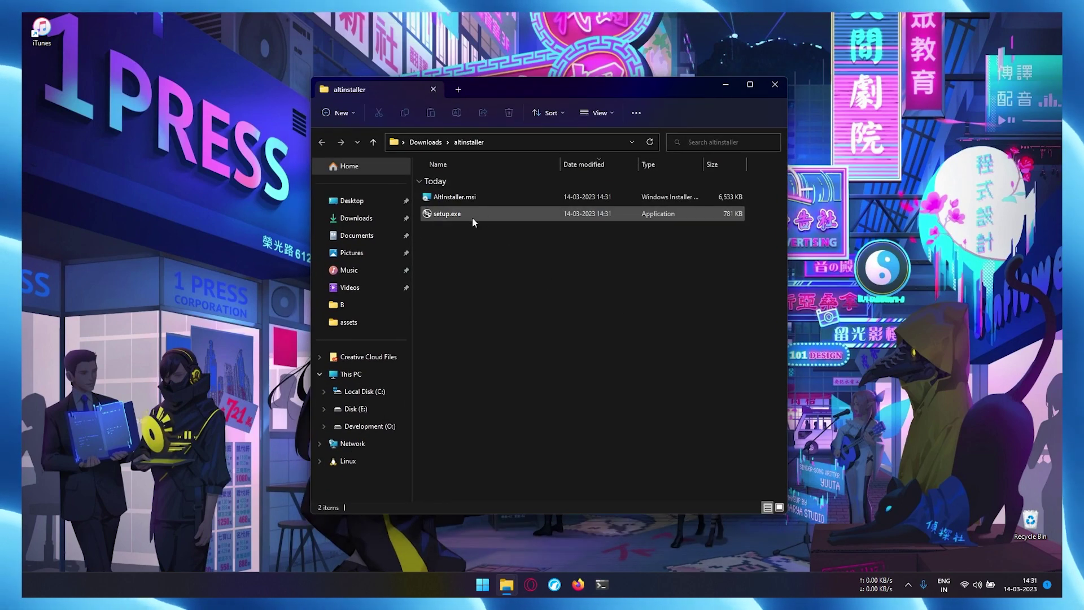
Step: Run setup.exe and install AltServer in the default folder
{"action": "double_click", "coordinate": [476, 215]}
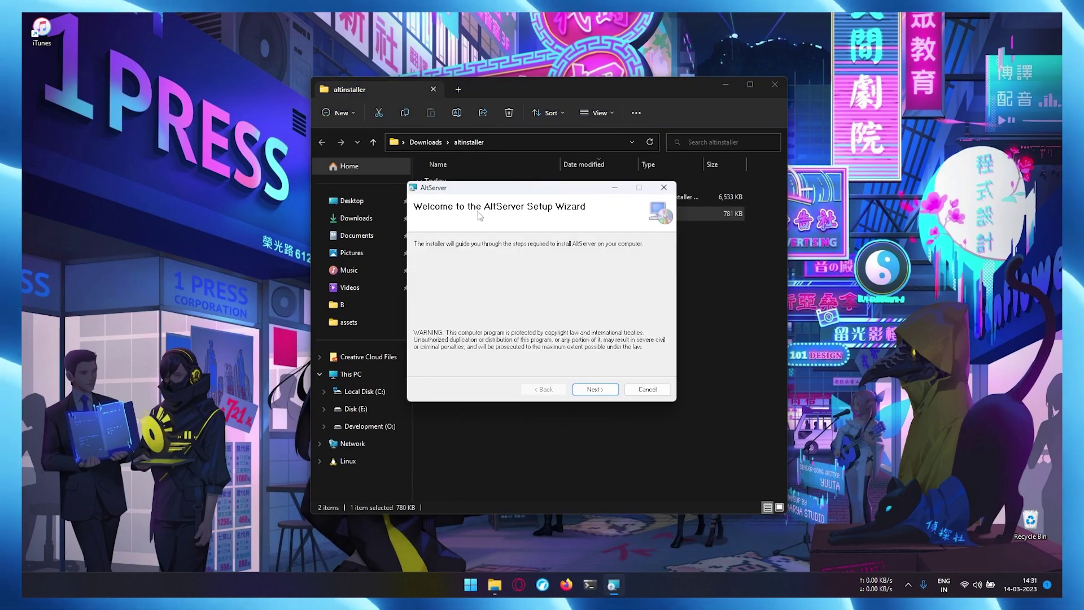
{"action": "left_click", "coordinate": [596, 391]}
{"action": "left_click", "coordinate": [594, 390]}
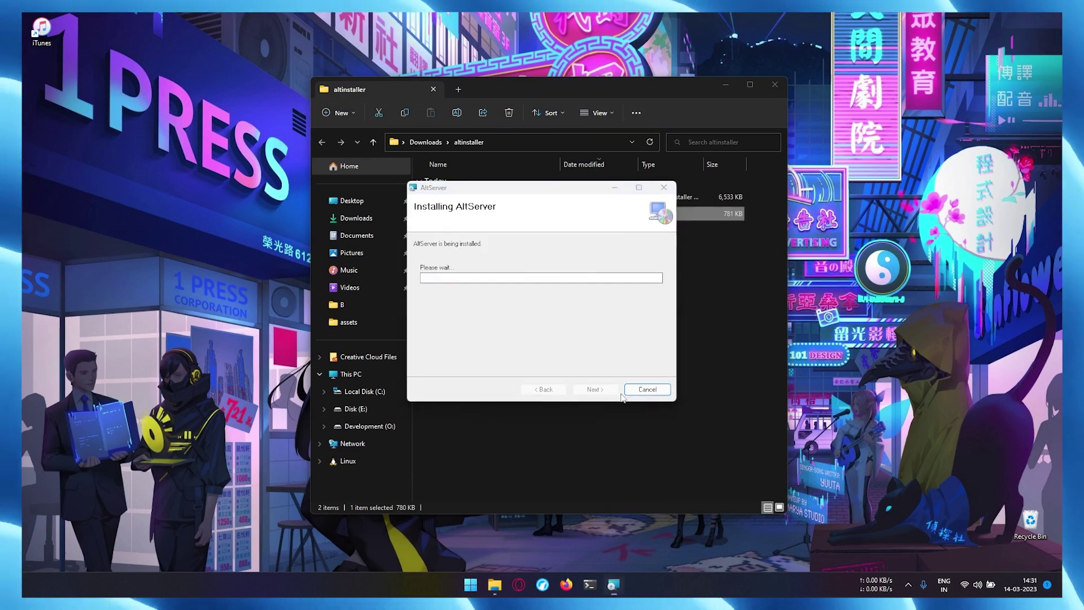
{"action": "left_click", "coordinate": [596, 390]}
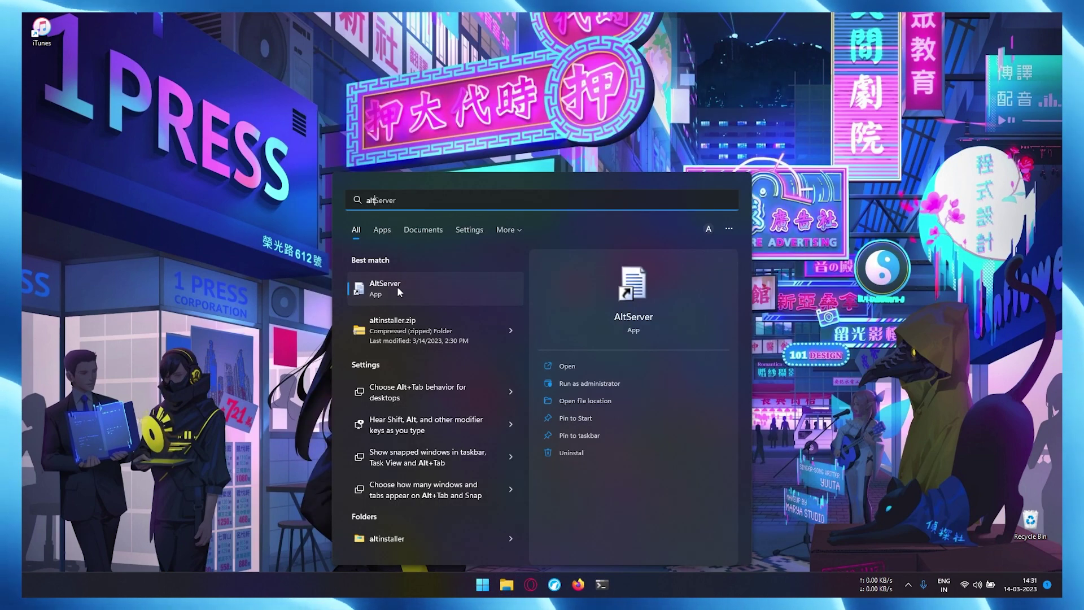
Step: Launch AltServer from Start search and allow it through the Windows firewall
{"action": "left_click", "coordinate": [589, 386]}
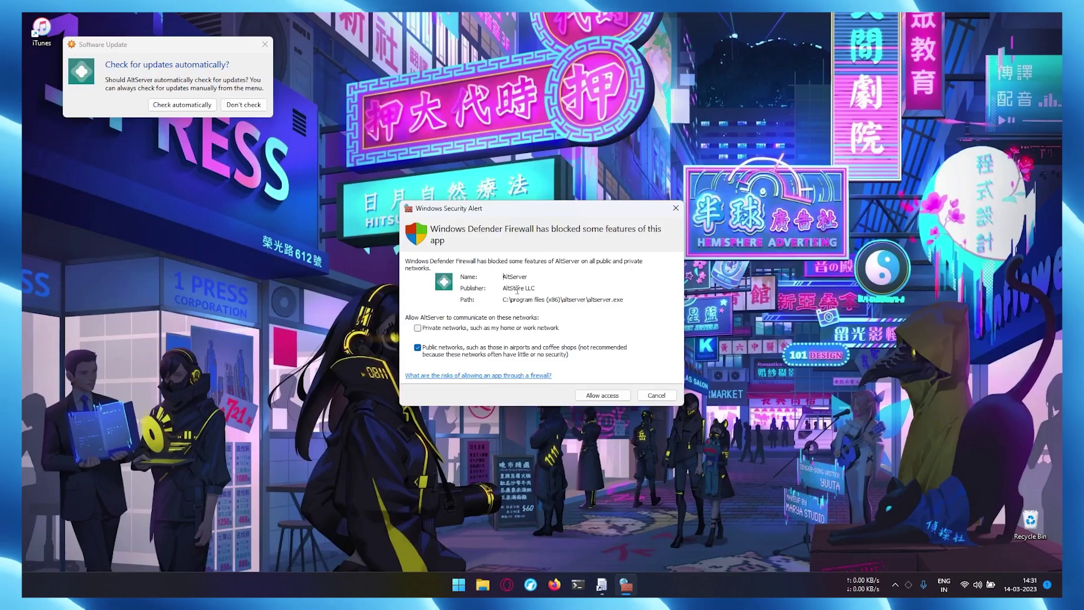
{"action": "left_click", "coordinate": [600, 396]}
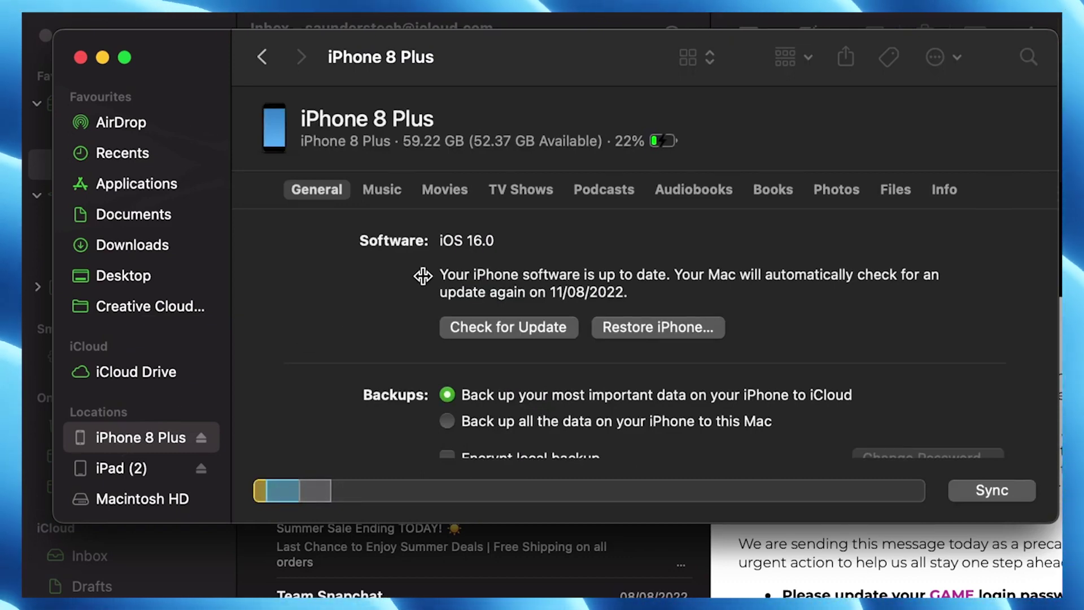
Step: Enable 'Show this iPhone when on Wi-Fi' for the iPhone 8 Plus in Finder and apply
{"action": "scroll", "coordinate": [403, 282], "scroll_direction": "down", "scroll_amount": 10}
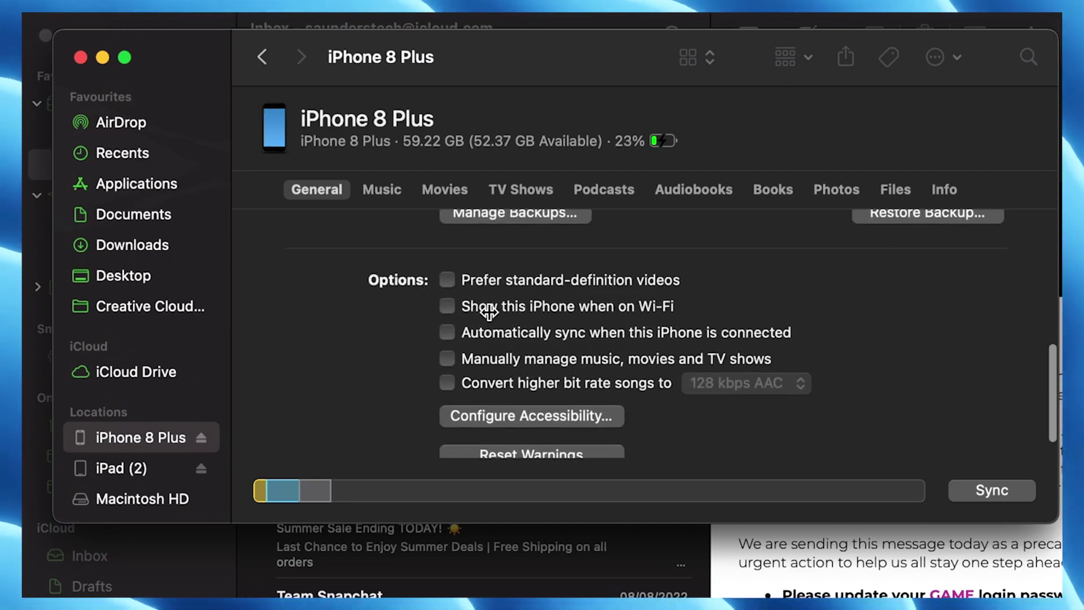
{"action": "left_click", "coordinate": [447, 306]}
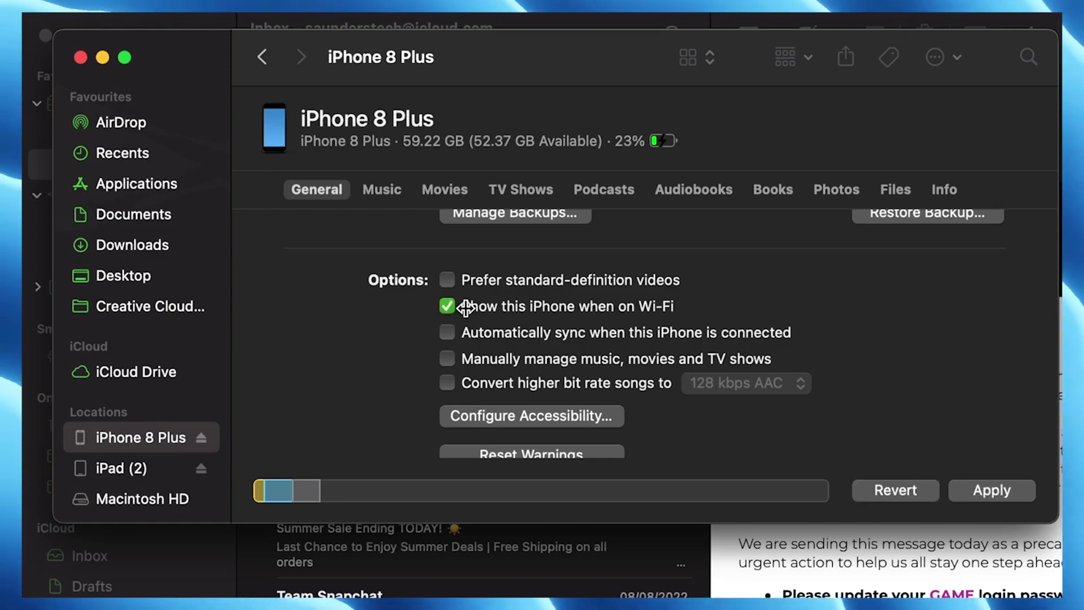
{"action": "left_click", "coordinate": [956, 488]}
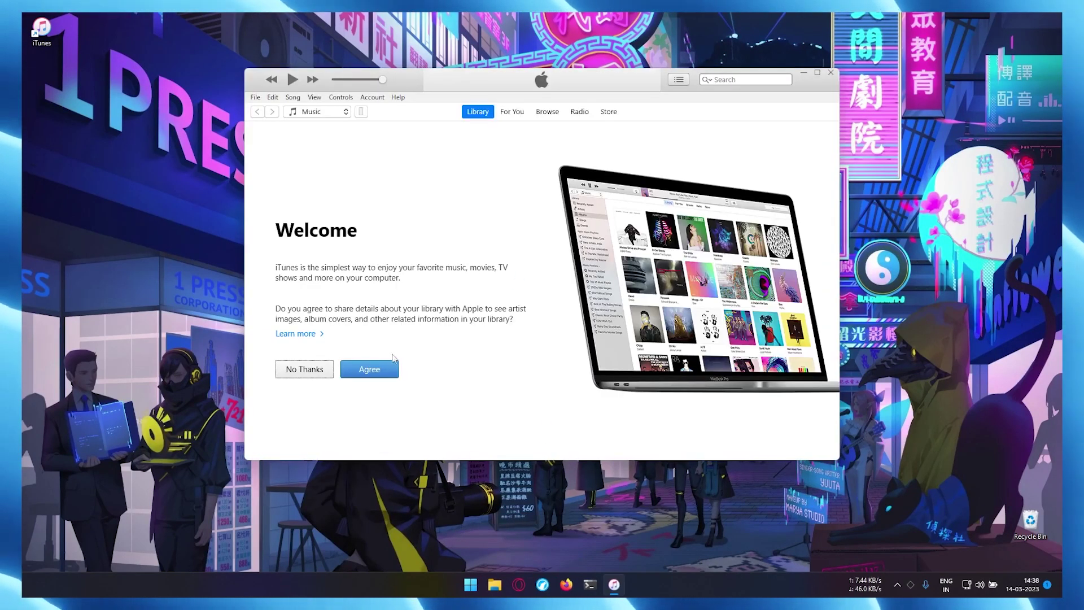
Step: Agree to the iTunes welcome prompt and open the iPhone's Summary options for Wi-Fi syncing
{"action": "left_click", "coordinate": [387, 371]}
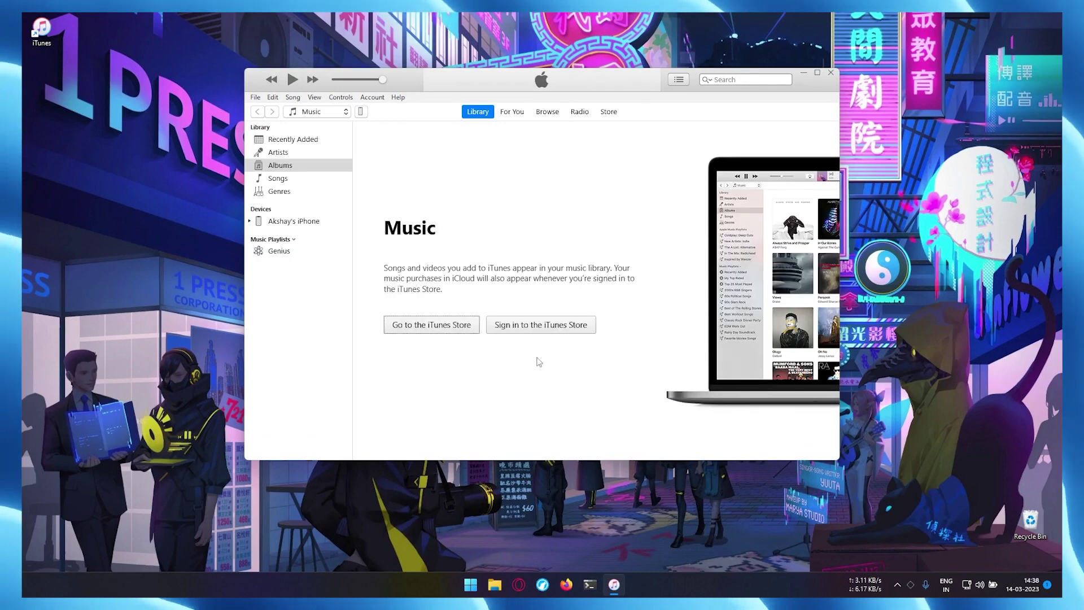
{"action": "left_click", "coordinate": [361, 112]}
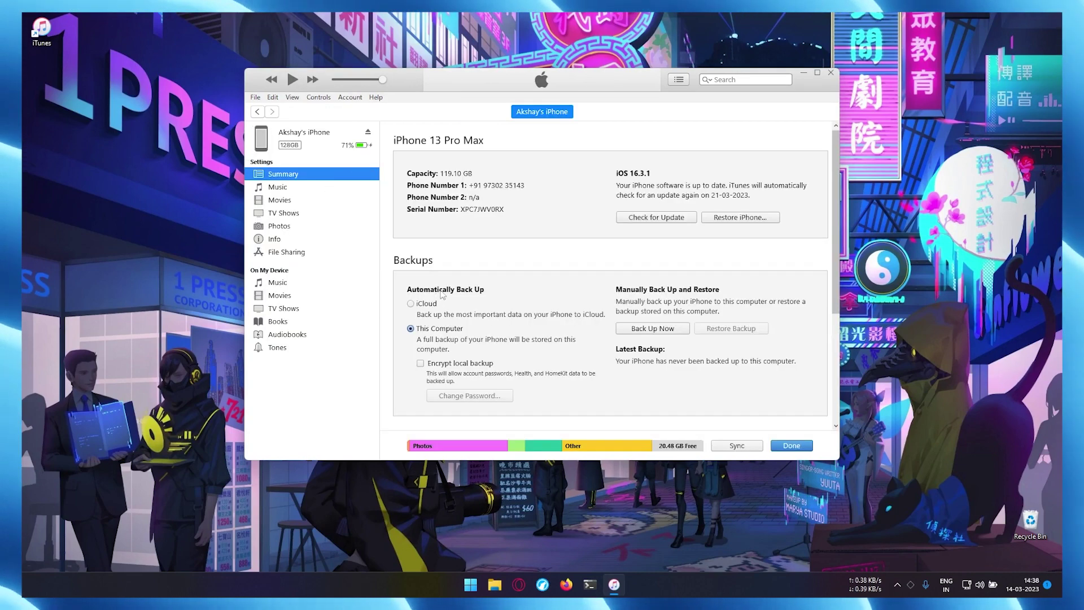
{"action": "scroll", "coordinate": [491, 350], "scroll_direction": "down", "scroll_amount": 3}
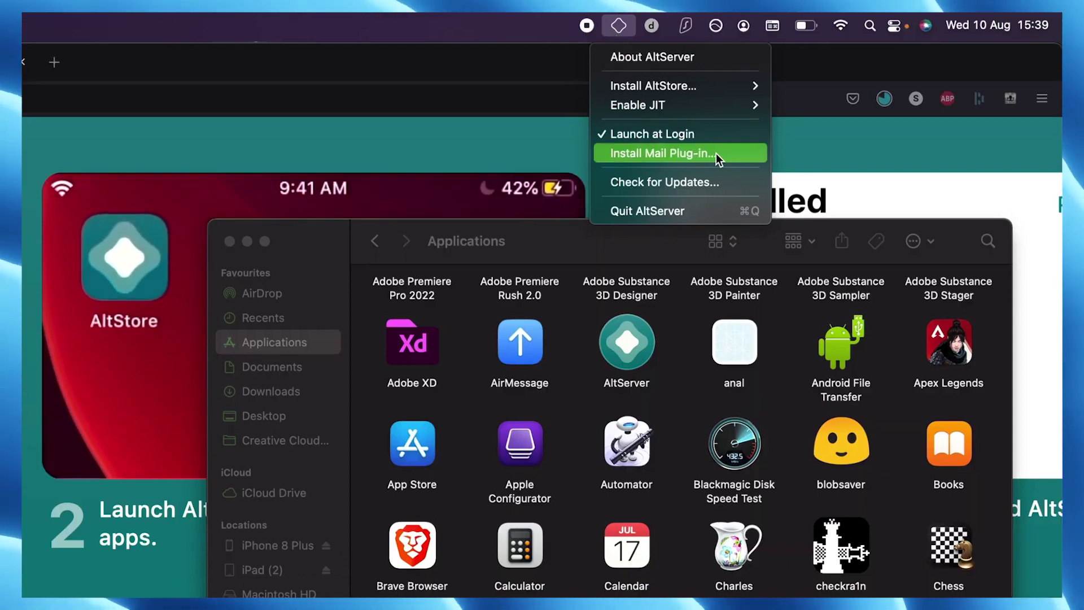
Step: Install AltServer's mail plug-in, authorising it with the account password, and launch Mail
{"action": "left_click", "coordinate": [715, 154]}
{"action": "left_click", "coordinate": [367, 412]}
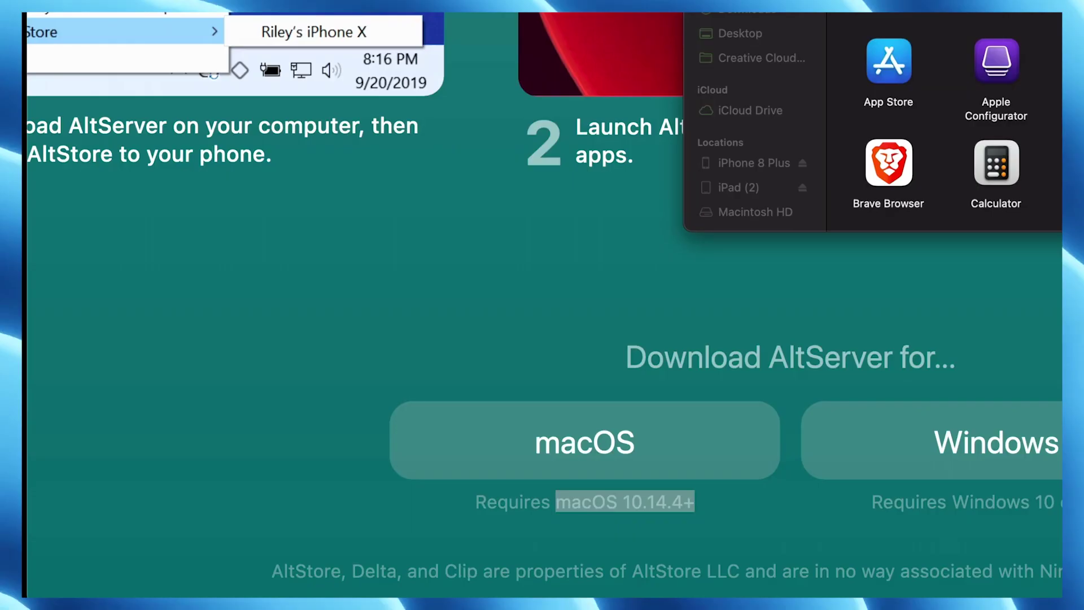
{"action": "right_click", "coordinate": [270, 562]}
{"action": "left_click", "coordinate": [265, 491]}
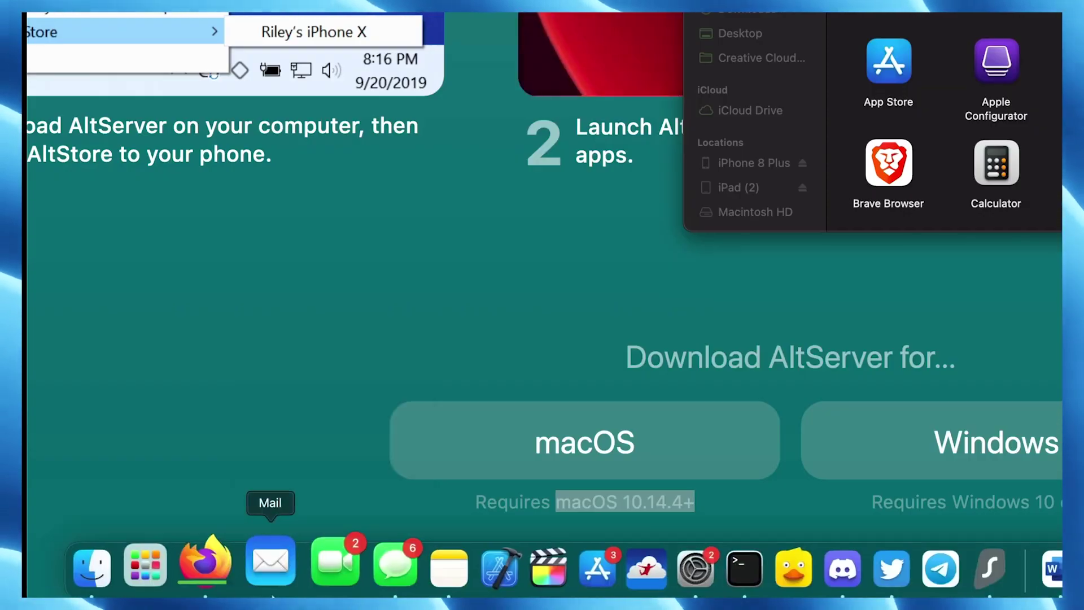
Step: In Mail Preferences, enable AltPlugin.mailbundle with file access allowed, then apply and restart Mail
{"action": "left_click", "coordinate": [72, 24]}
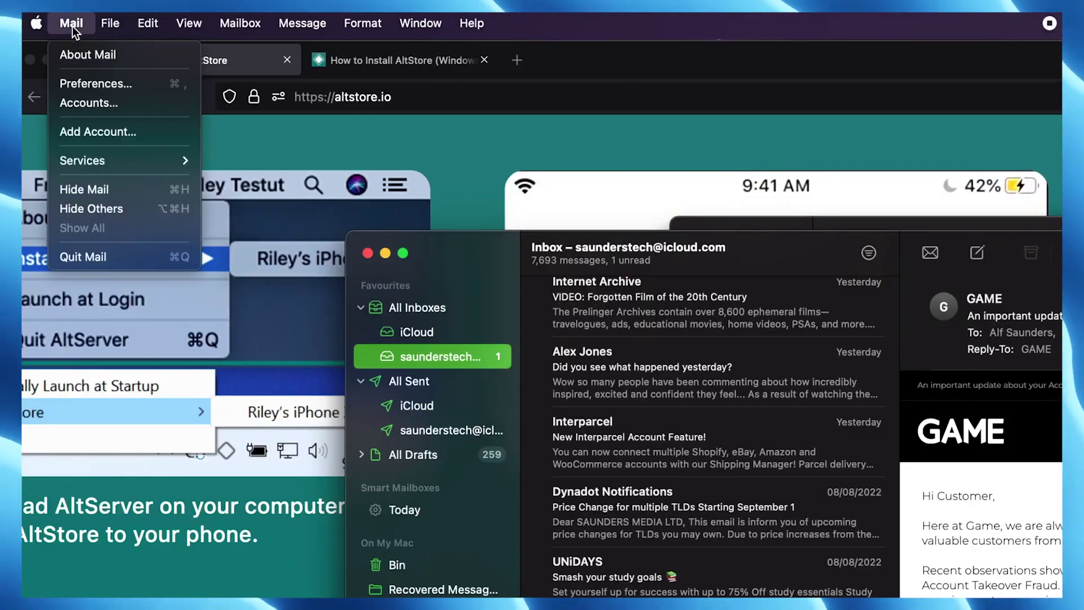
{"action": "left_click", "coordinate": [80, 79]}
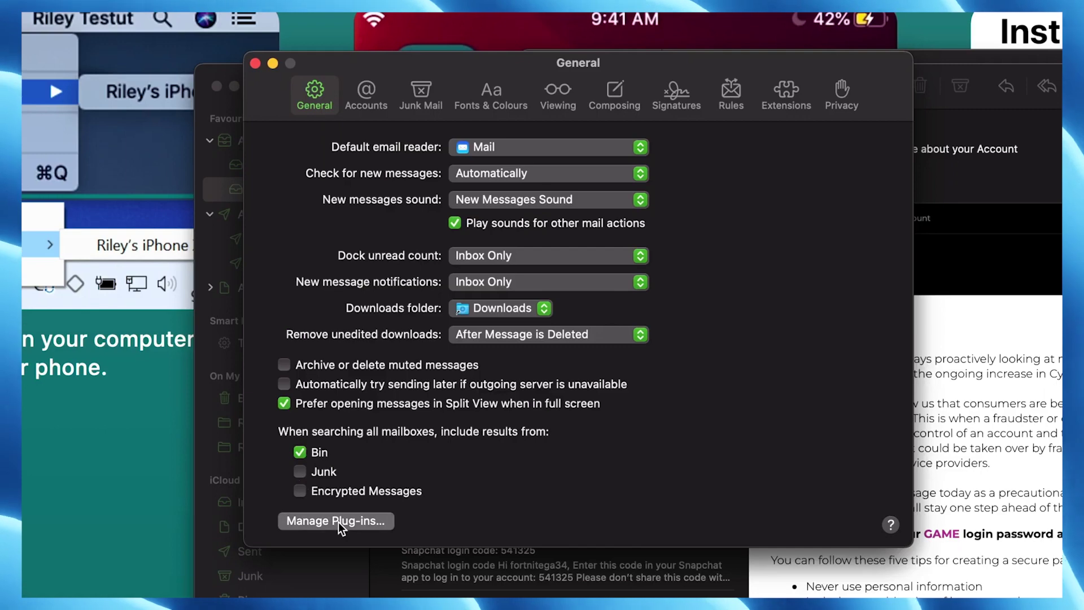
{"action": "left_click", "coordinate": [327, 519]}
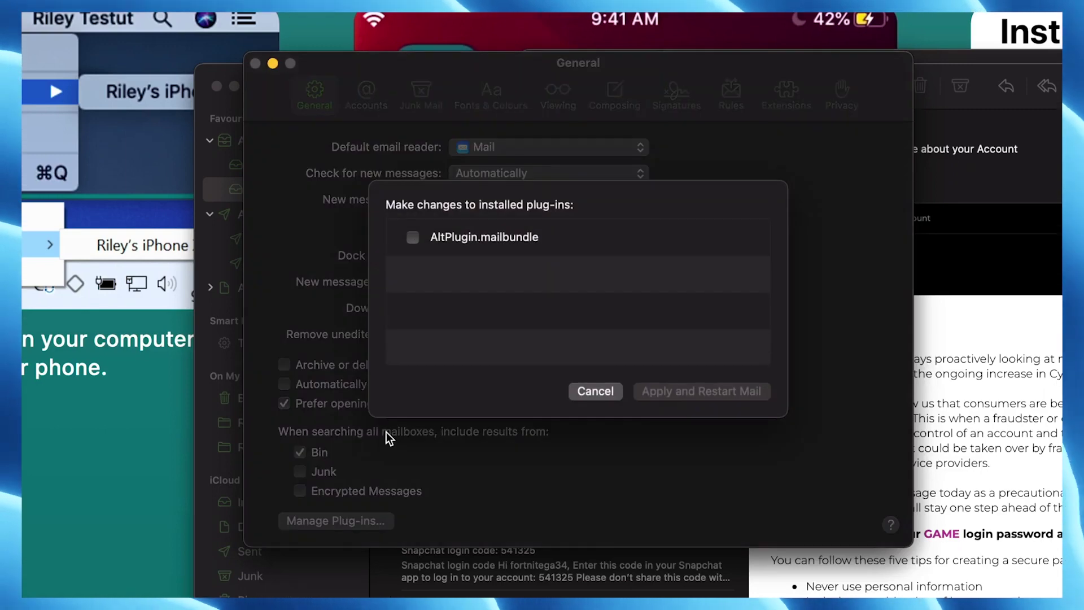
{"action": "left_click", "coordinate": [413, 238]}
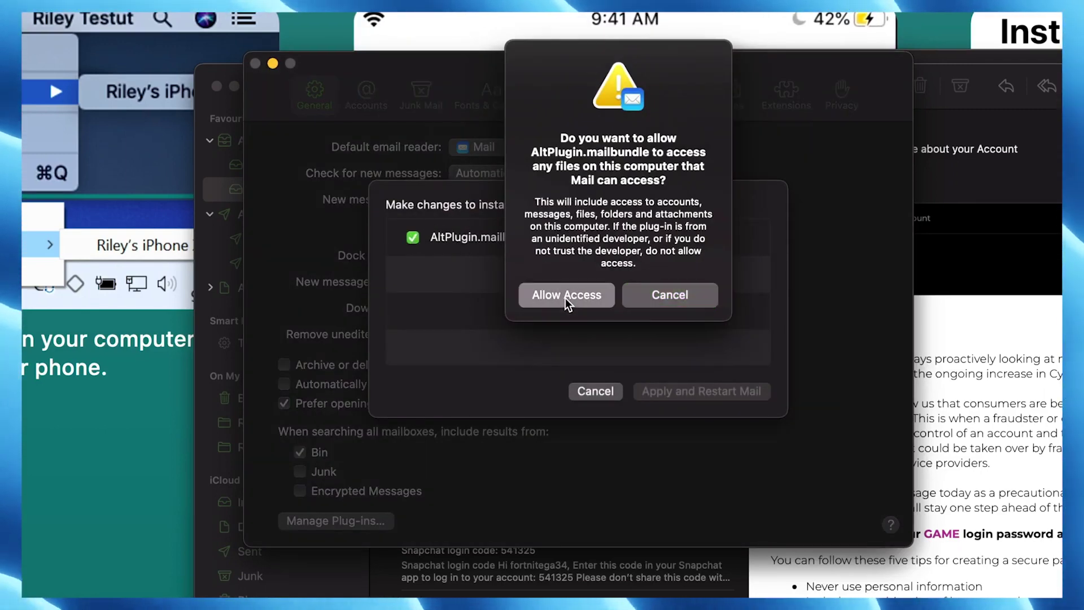
{"action": "left_click", "coordinate": [567, 294]}
{"action": "left_click", "coordinate": [692, 393]}
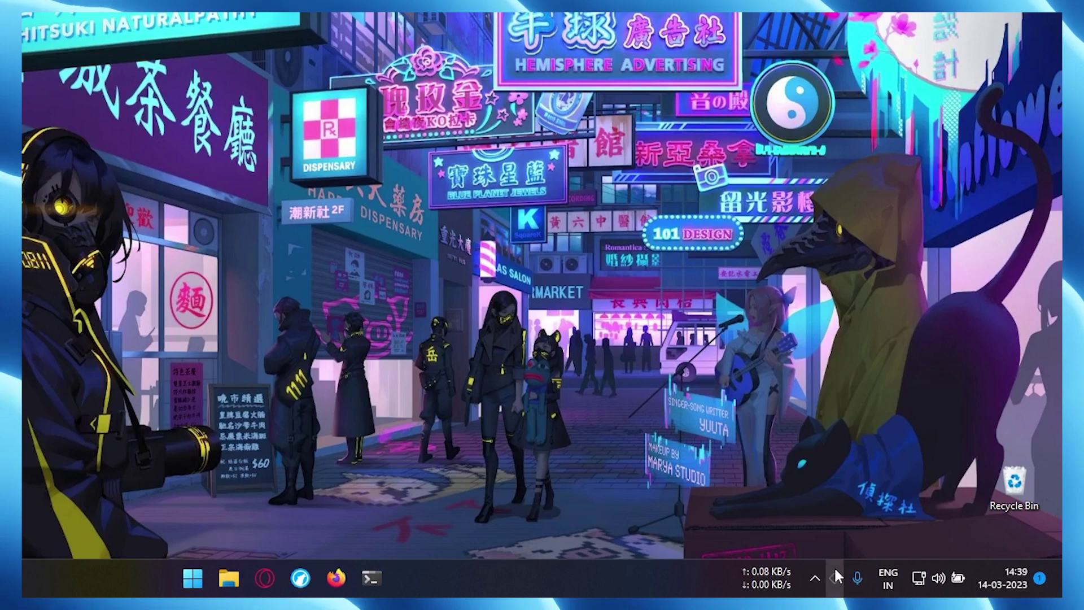
Step: Install AltStore onto the connected iPhone from AltServer using the Apple ID credentials
{"action": "left_click", "coordinate": [910, 584]}
{"action": "mouse_move", "coordinate": [849, 538]}
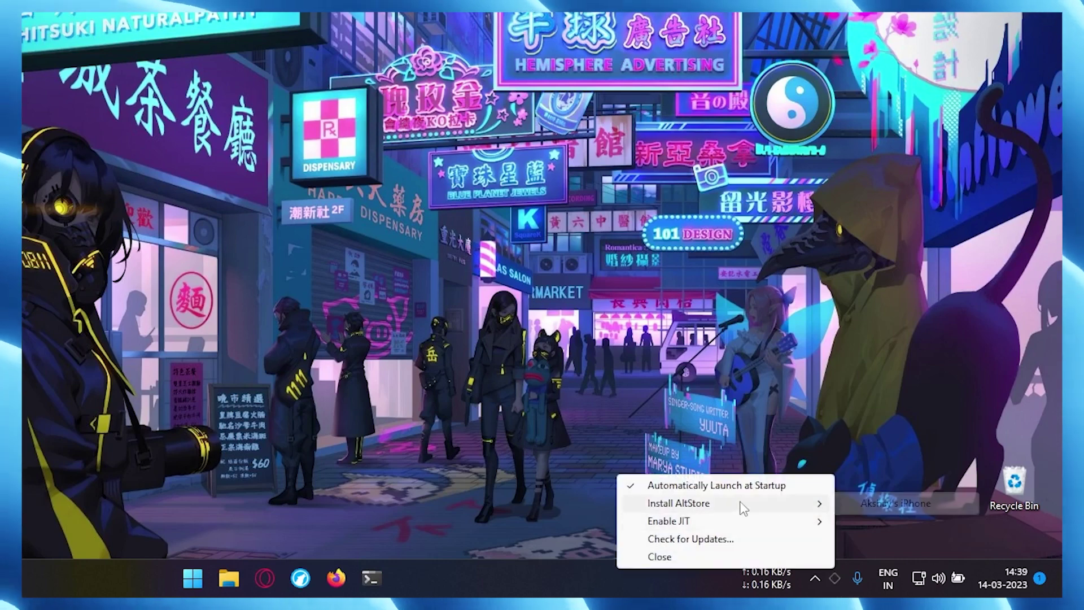
{"action": "left_click", "coordinate": [908, 503]}
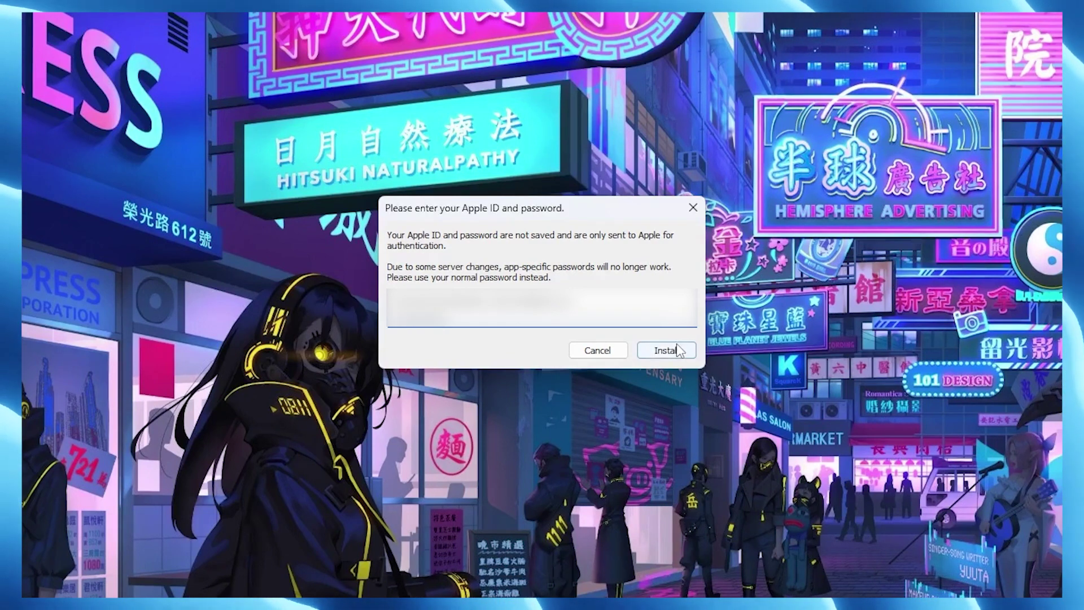
{"action": "left_click", "coordinate": [676, 345]}
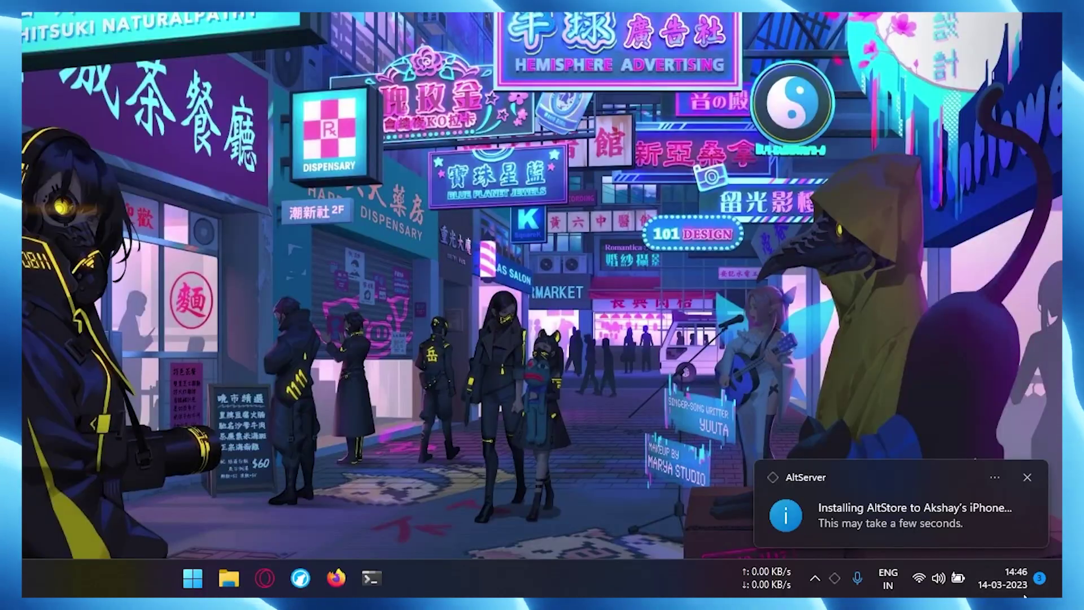
Step: Check the notification centre for AltServer's installation-succeeded message
{"action": "left_click", "coordinate": [1034, 513]}
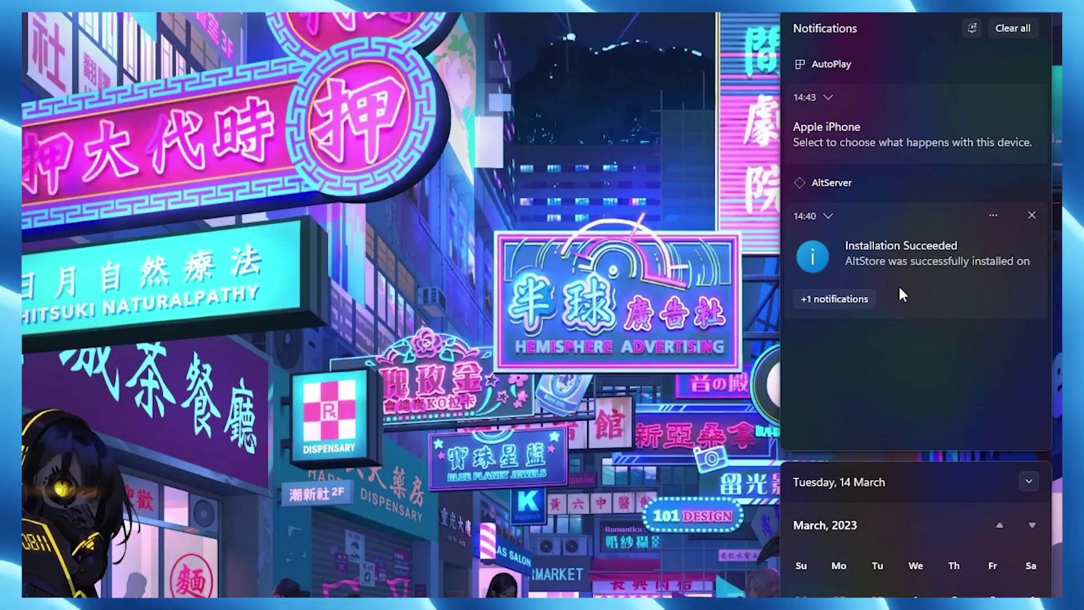
{"action": "left_click", "coordinate": [821, 143]}
{"action": "left_click", "coordinate": [868, 179]}
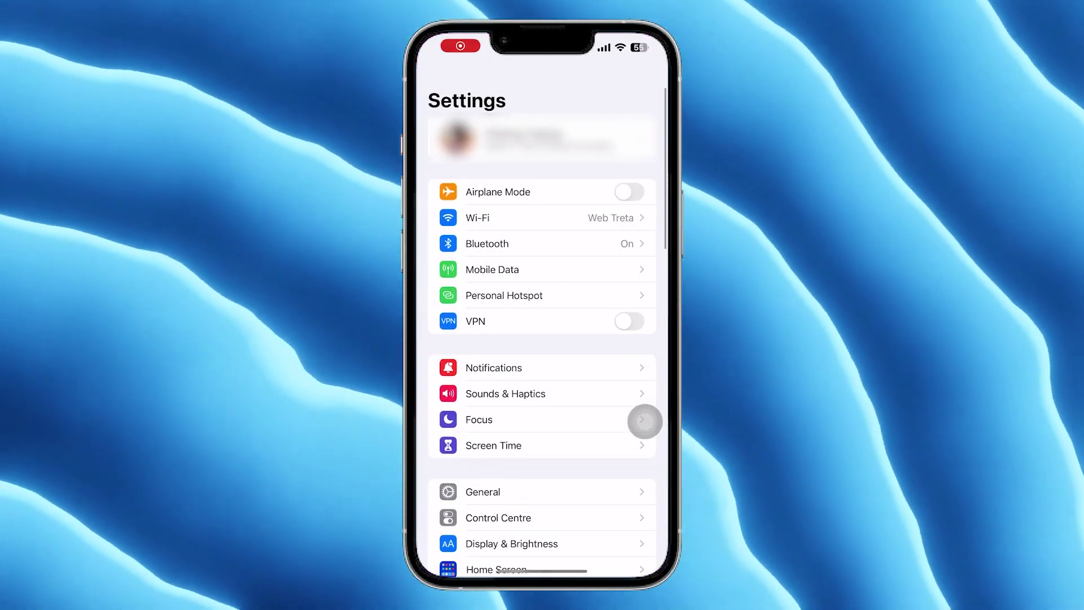
Step: Trust the AltStore developer under General > VPN & Device Management
{"action": "scroll", "coordinate": [542, 339], "scroll_direction": "down", "scroll_amount": 4}
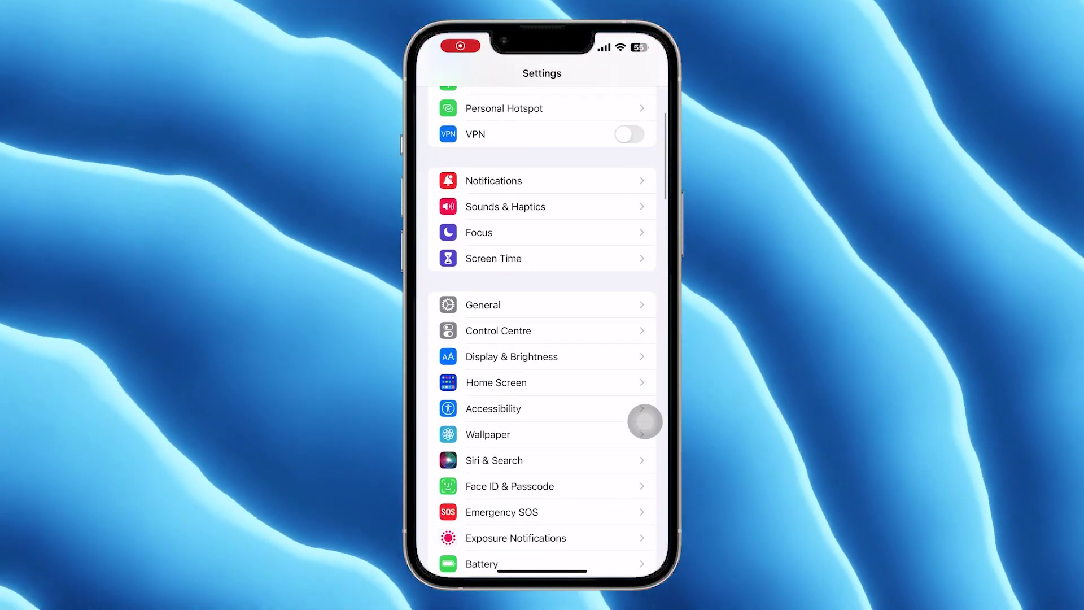
{"action": "left_click", "coordinate": [482, 304]}
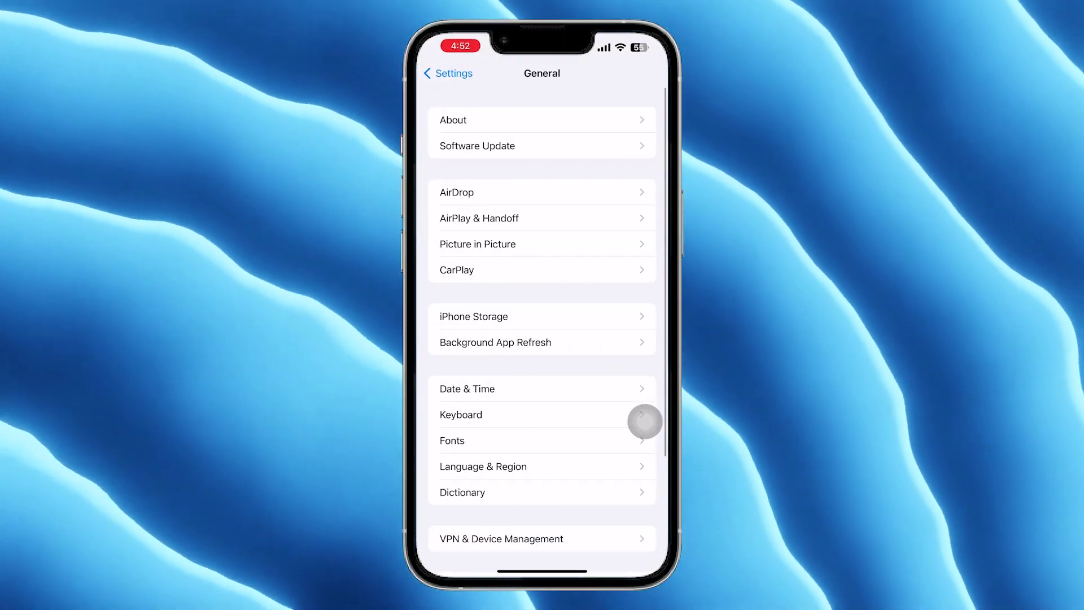
{"action": "left_click", "coordinate": [501, 539]}
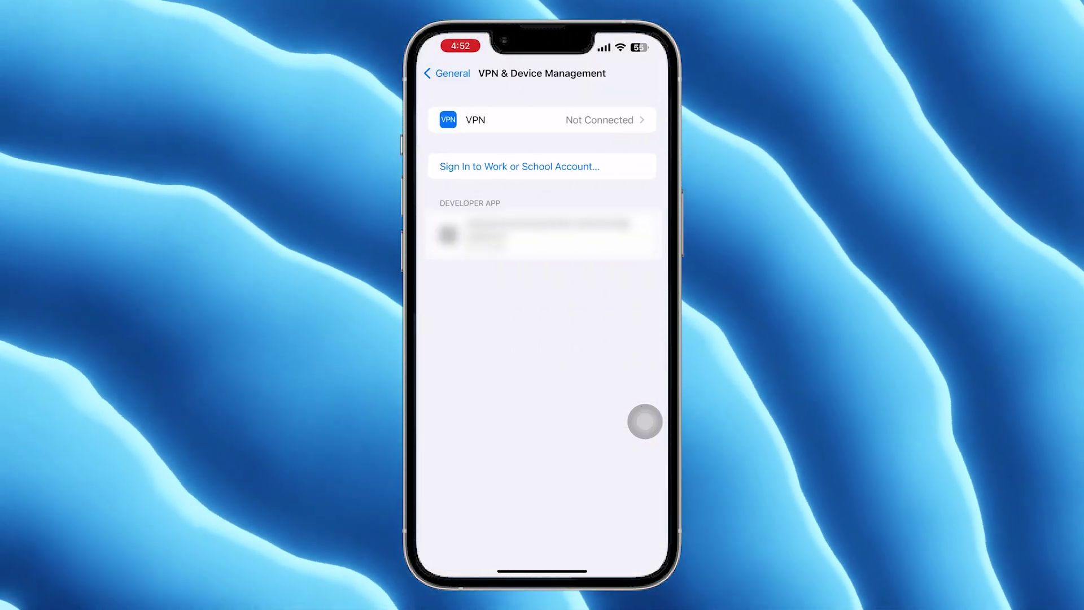
{"action": "left_click", "coordinate": [542, 234]}
{"action": "left_click", "coordinate": [542, 175]}
{"action": "left_click", "coordinate": [582, 367]}
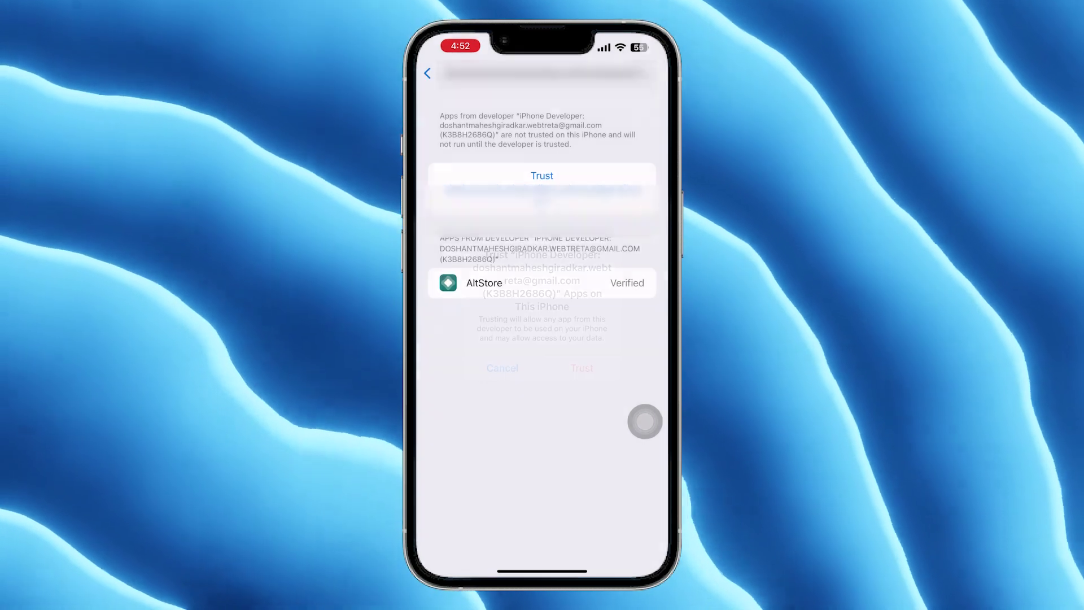
Step: Turn on Developer Mode under Privacy & Security
{"action": "left_click", "coordinate": [428, 73]}
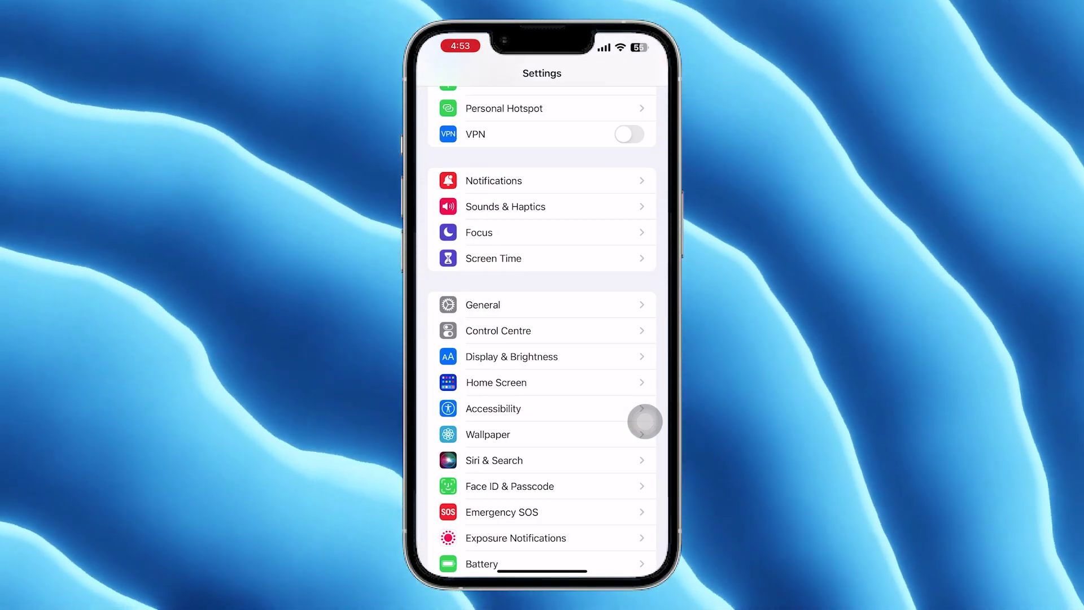
{"action": "scroll", "coordinate": [542, 338], "scroll_direction": "down", "scroll_amount": 3}
{"action": "left_click", "coordinate": [507, 416]}
{"action": "scroll", "coordinate": [541, 339], "scroll_direction": "down", "scroll_amount": 2}
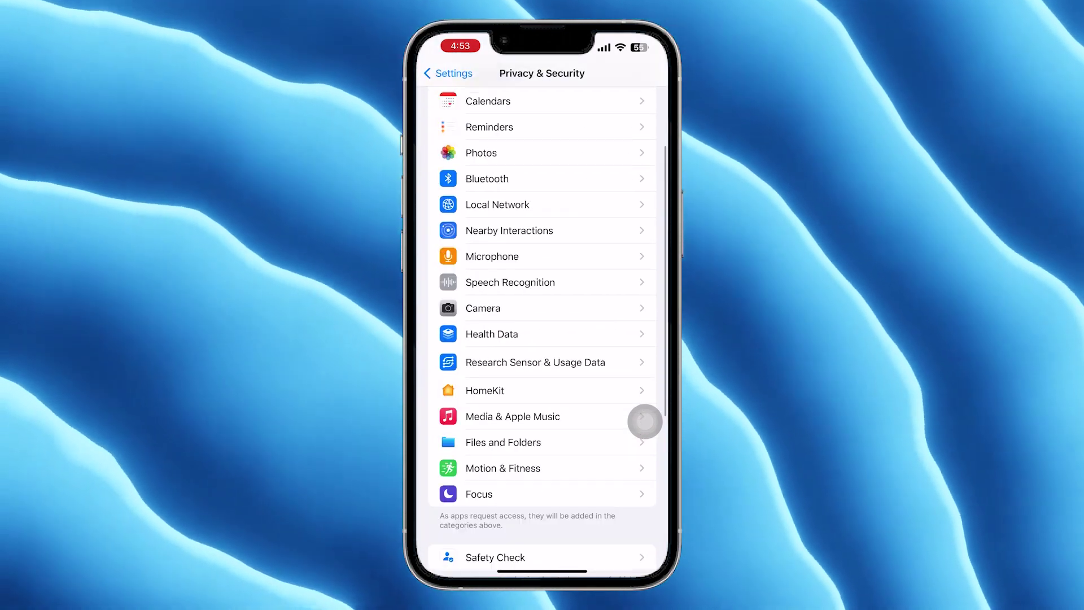
{"action": "scroll", "coordinate": [542, 339], "scroll_direction": "down", "scroll_amount": 5}
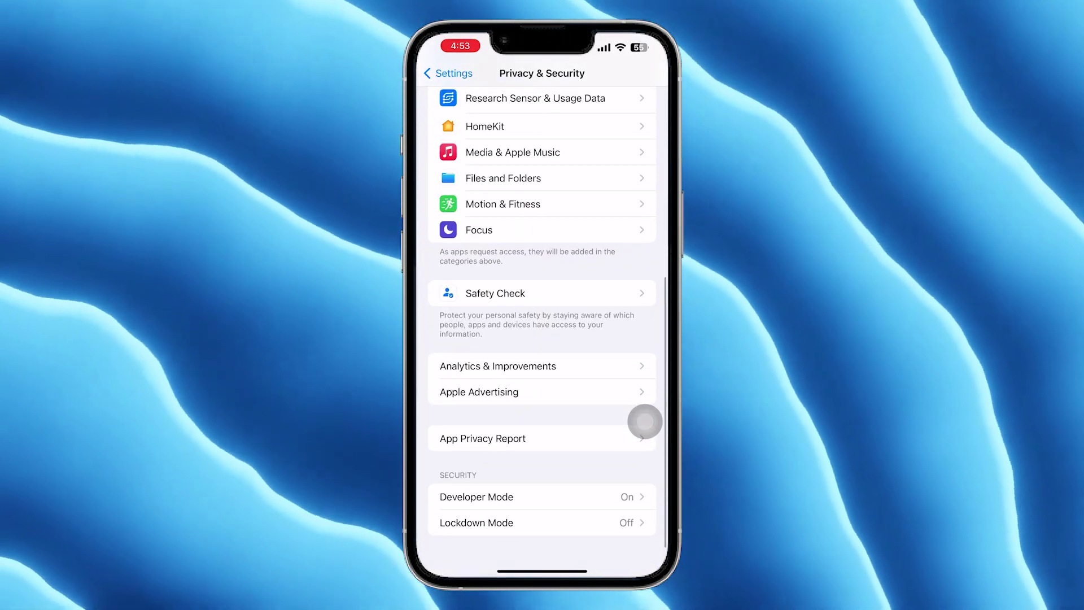
{"action": "left_click", "coordinate": [497, 496]}
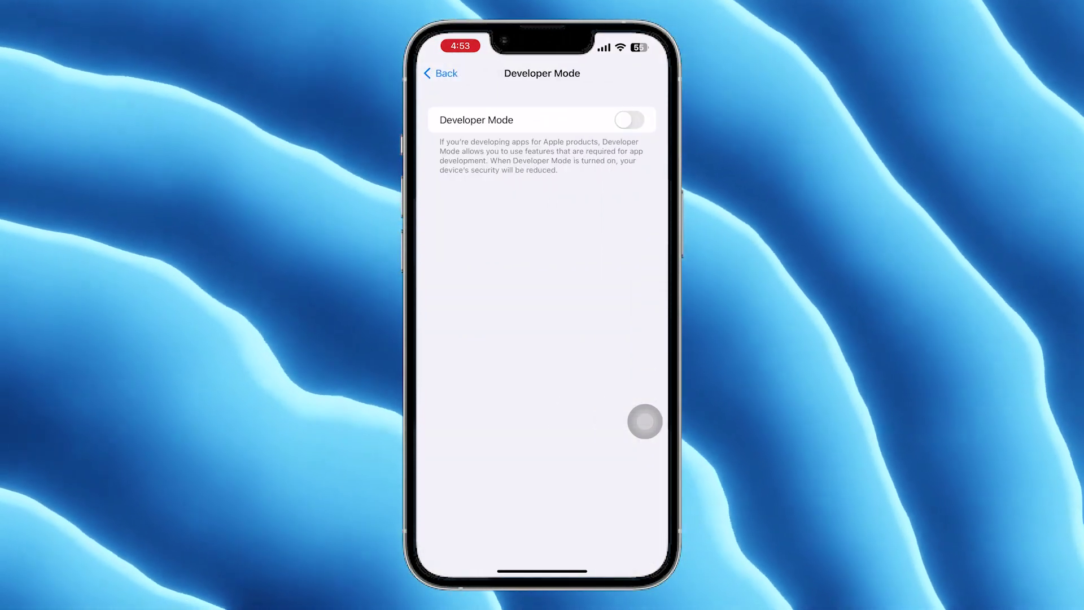
{"action": "left_click", "coordinate": [629, 120]}
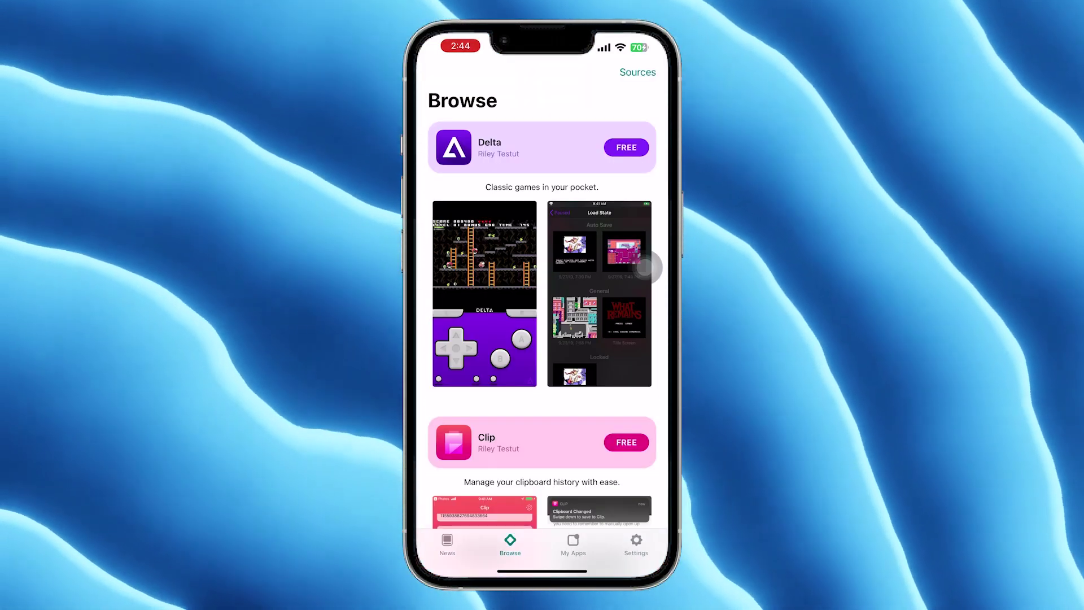
Step: Switch to My Apps and refresh all installed apps, starting with AltStore
{"action": "left_click", "coordinate": [573, 544]}
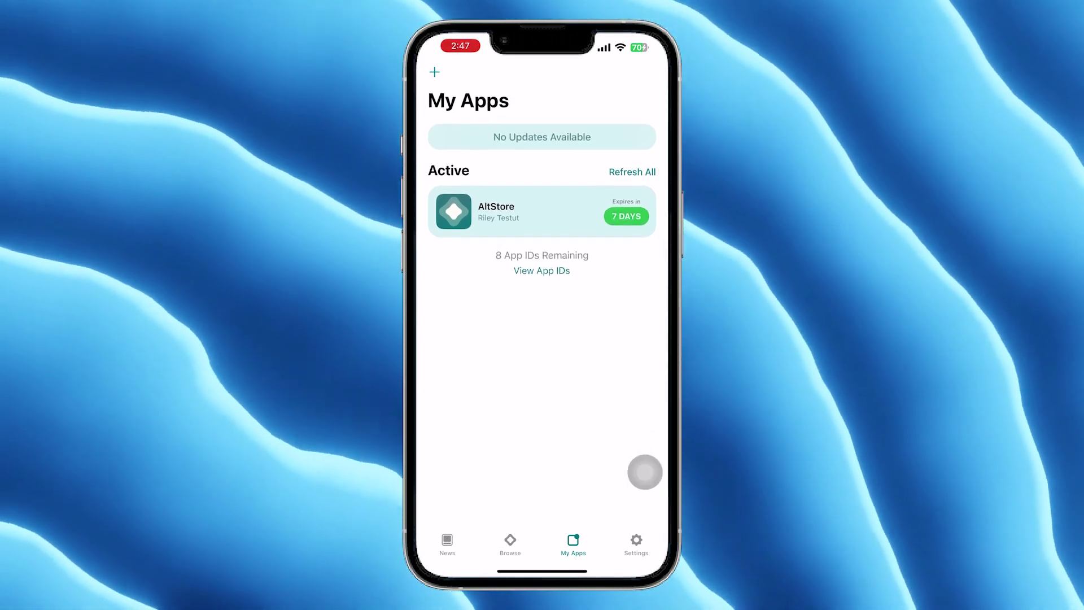
{"action": "left_click", "coordinate": [632, 172]}
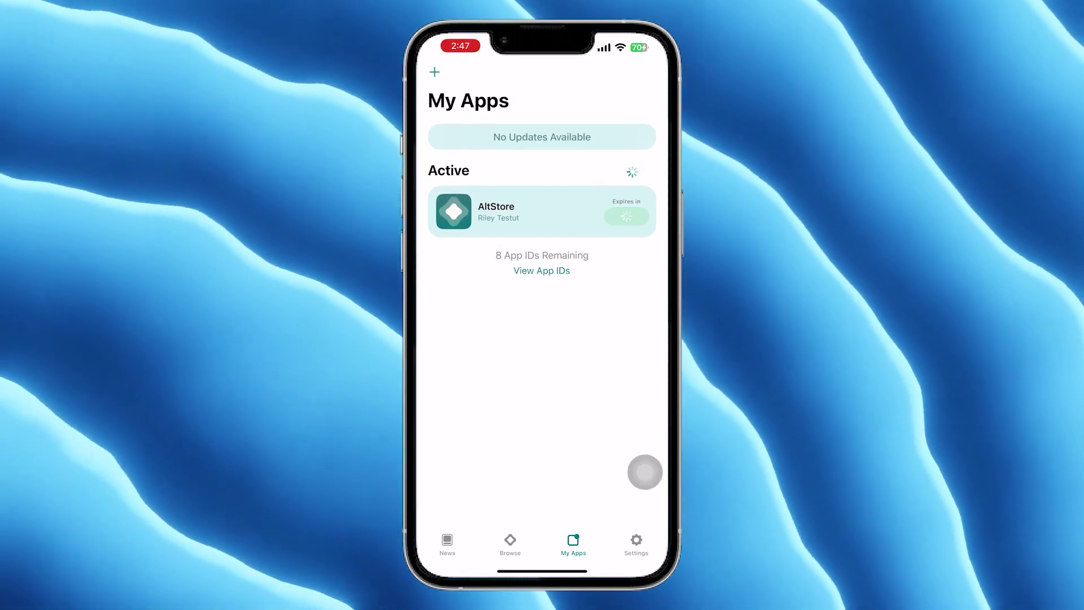